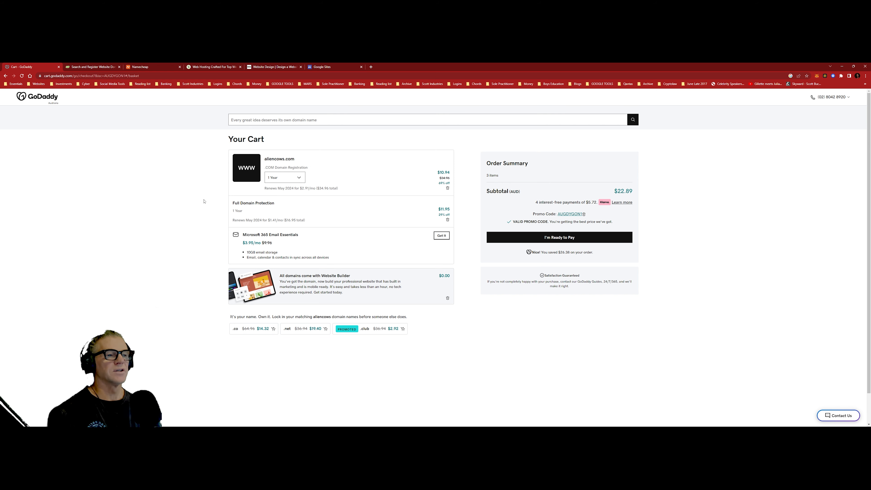
Try a 3-year registration term for aliencows.com in the cart, and set the term back to 1 year
click(300, 178)
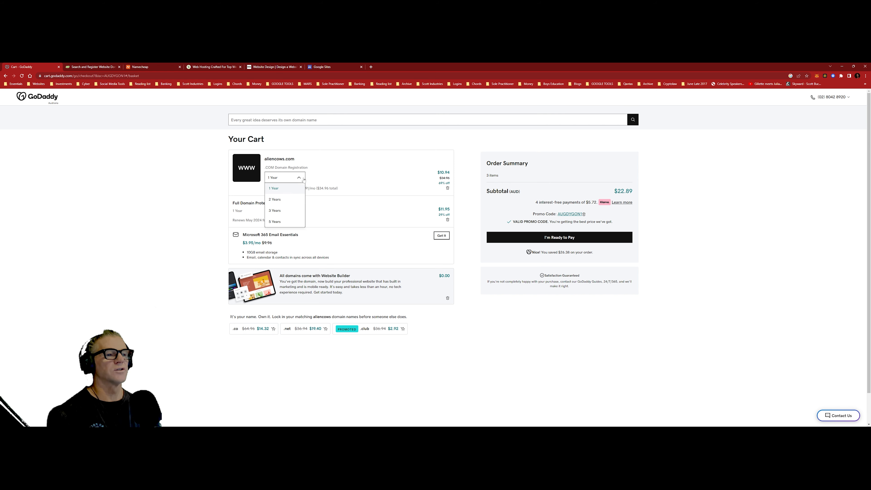
click(288, 211)
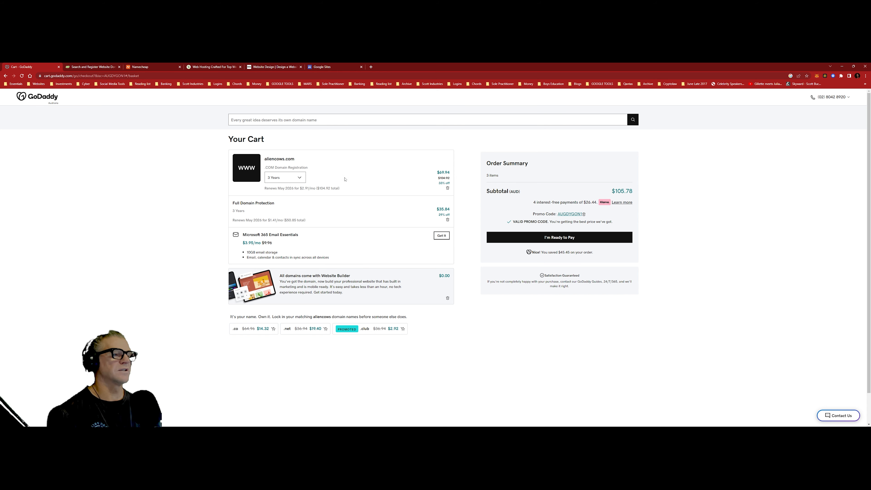
click(285, 178)
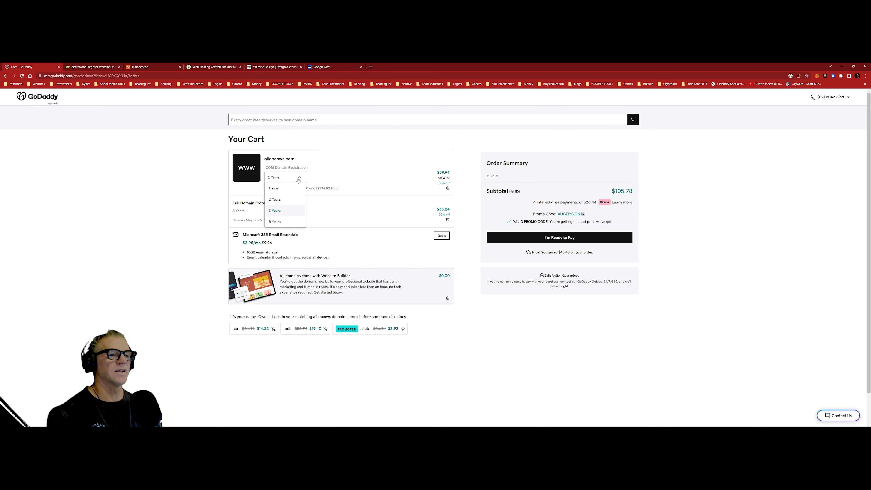
click(274, 188)
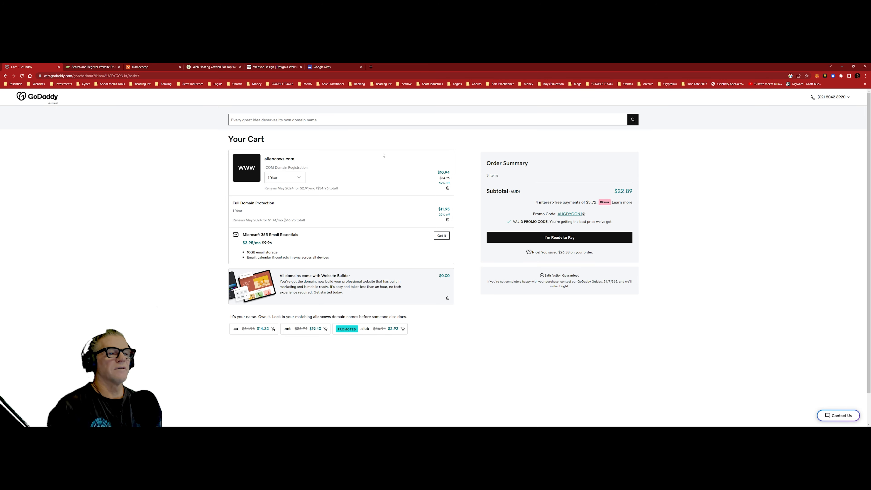
Switch to Crazy Domains and add aliencows.com to the cart to compare its registration price
click(89, 67)
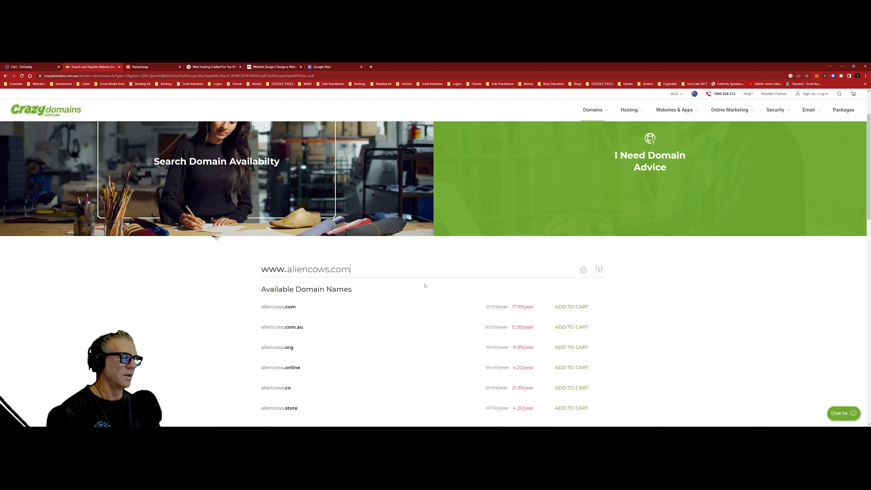
click(564, 307)
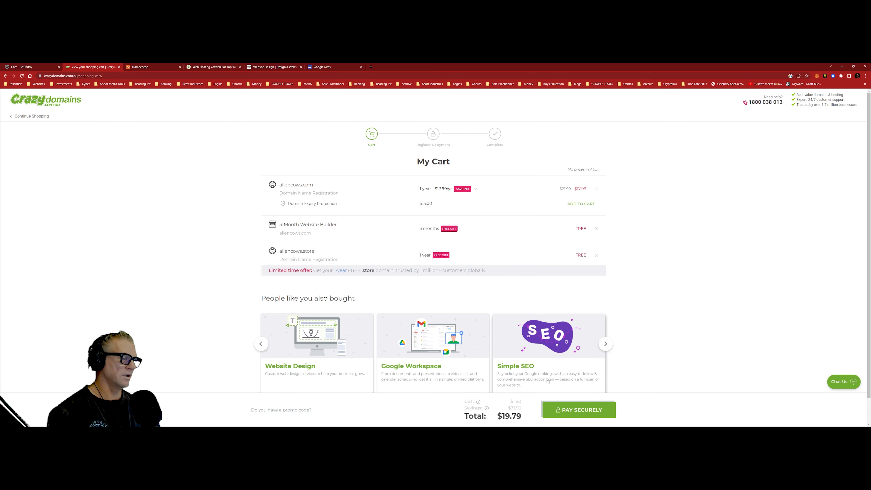
Switch to Namecheap, proceed to checkout with aliencows.com and review the cart's registration, privacy and add-on offers
click(135, 67)
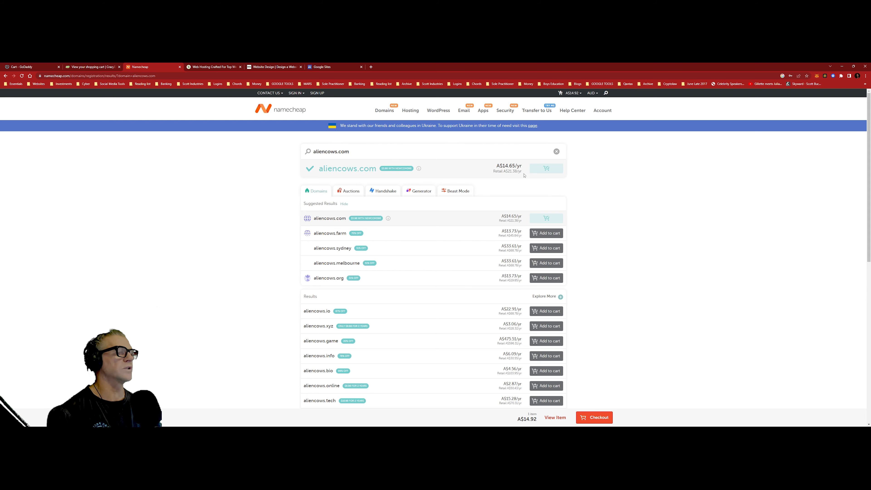
click(594, 417)
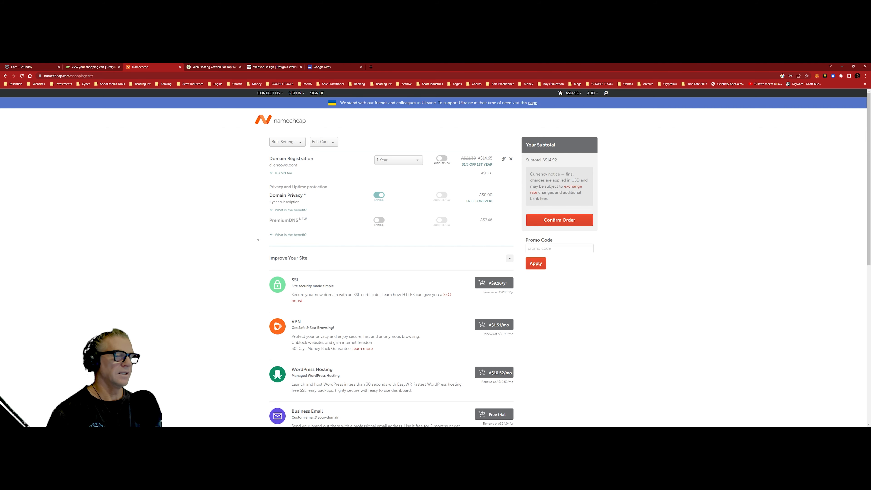
scroll(459, 278, down, 4)
scroll(460, 279, up, 4)
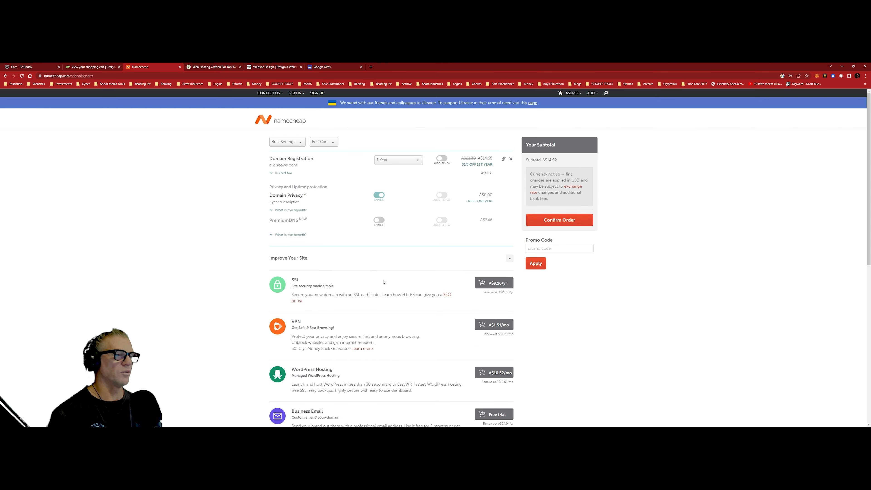
View the SiteGround web hosting page and the Wix website design page
click(213, 67)
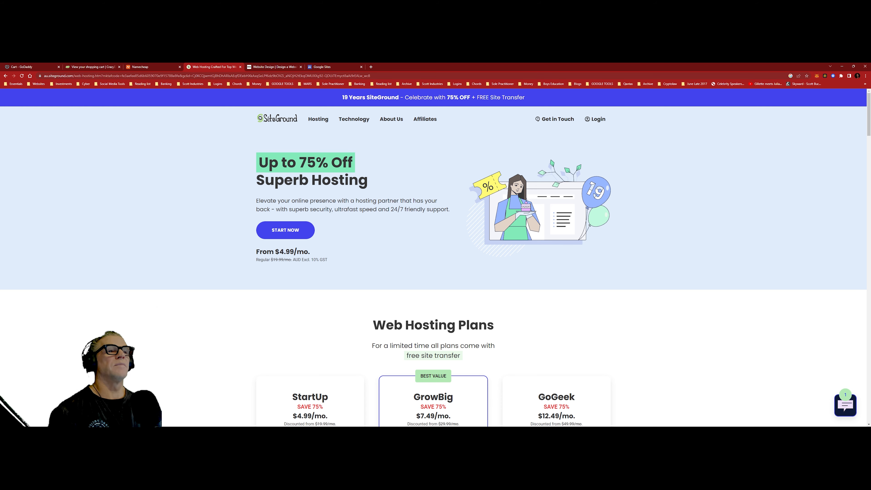
key(ctrl+Tab)
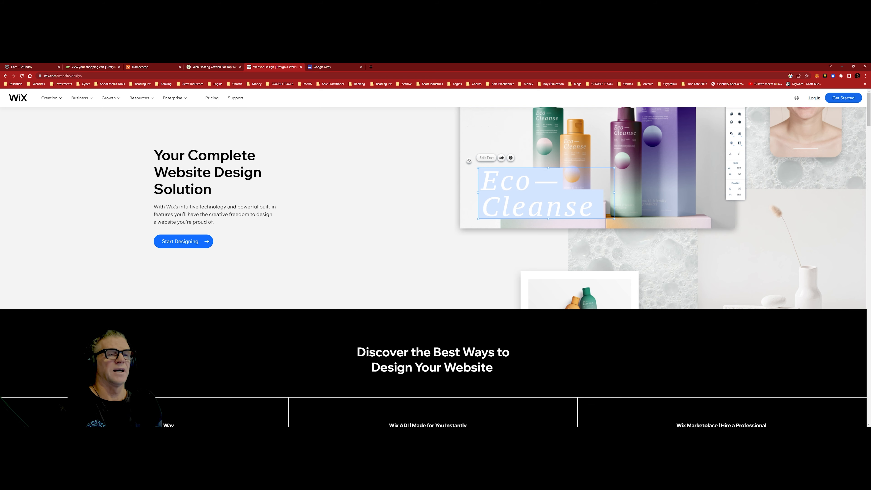
Switch to Google Sites and create a new site from the Photo Portfolio template
click(325, 67)
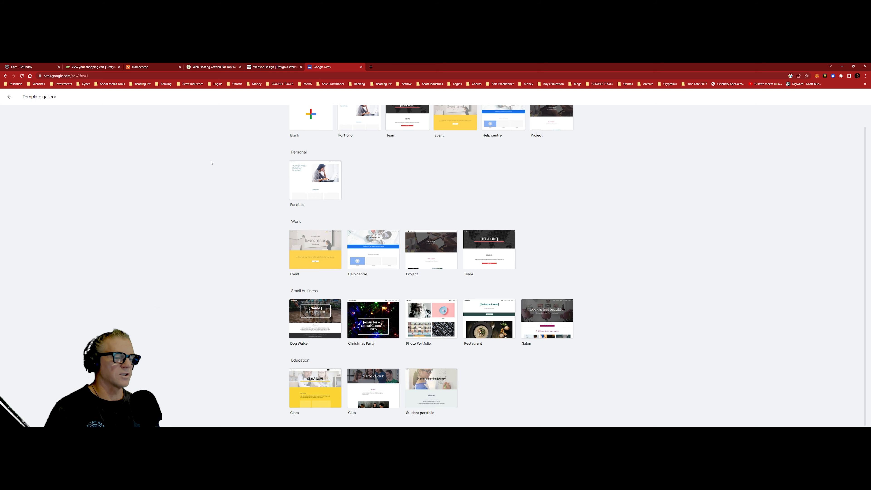
scroll(205, 347, up, 1)
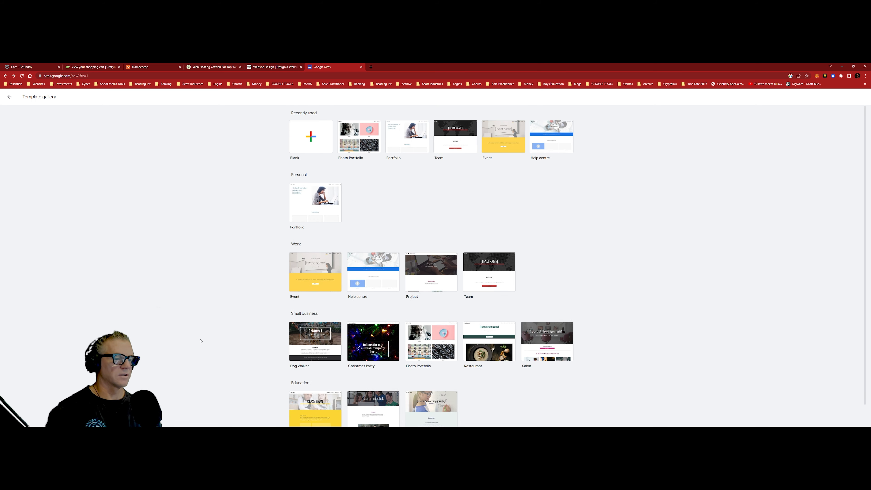
click(439, 260)
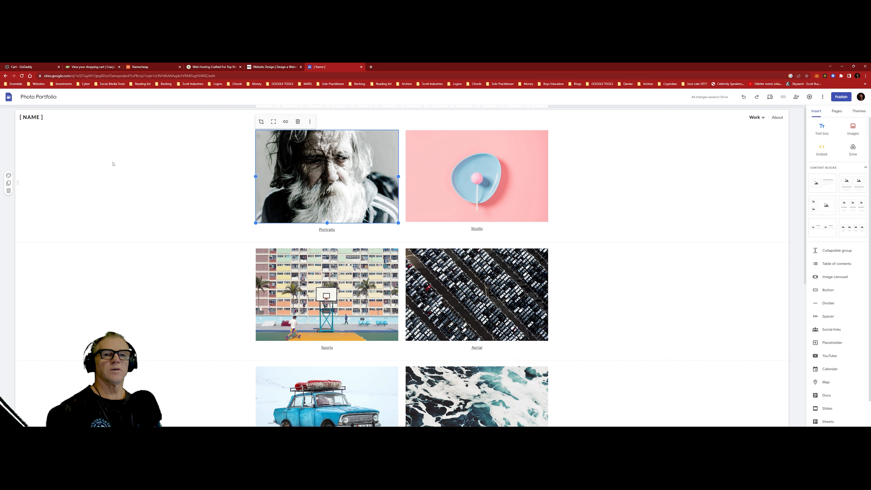
Rename the site document as "ALIEN COWS.COM"
click(55, 97)
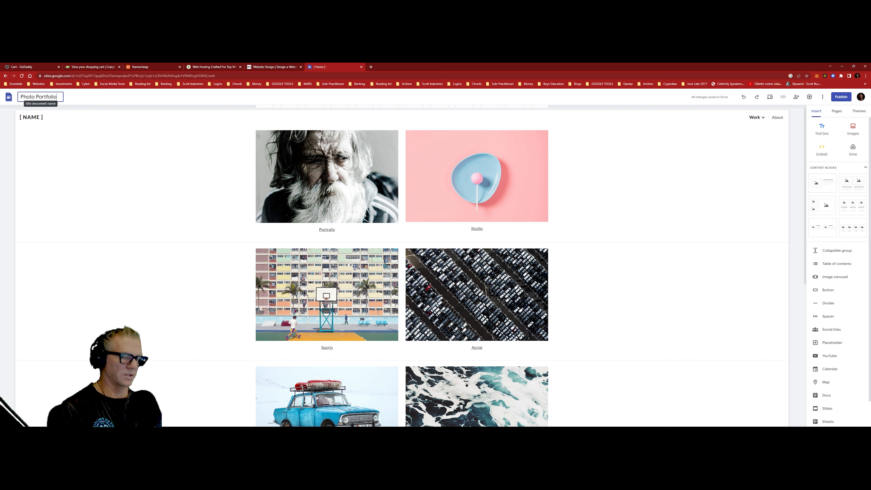
key(BackSpace)
key(BackSpace)
key(BackSpace)
key(BackSpace)
key(BackSpace)
key(BackSpace)
key(BackSpace)
key(BackSpace)
key(BackSpace)
key(BackSpace)
key(BackSpace)
key(BackSpace)
key(BackSpace)
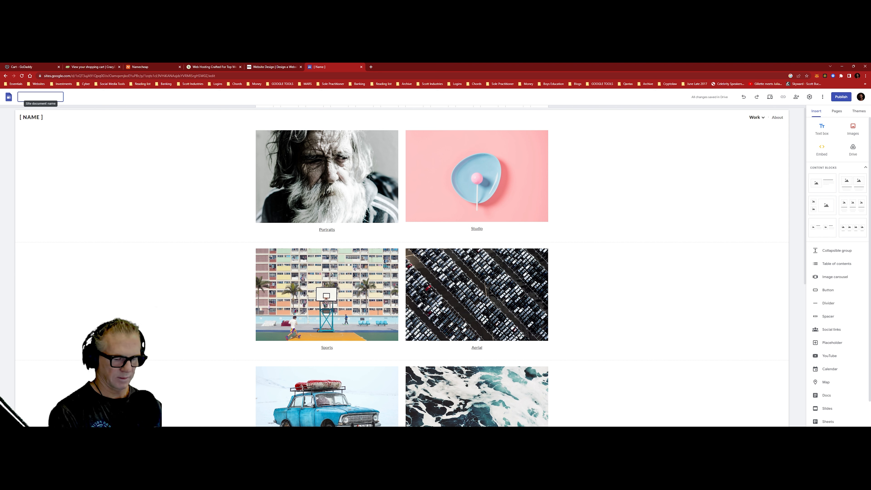
text(ALIEN)
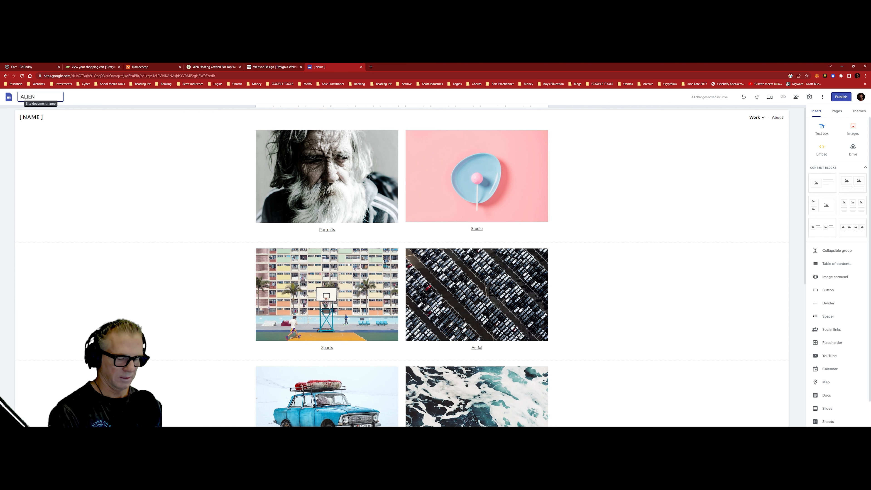
text( COWS.COM)
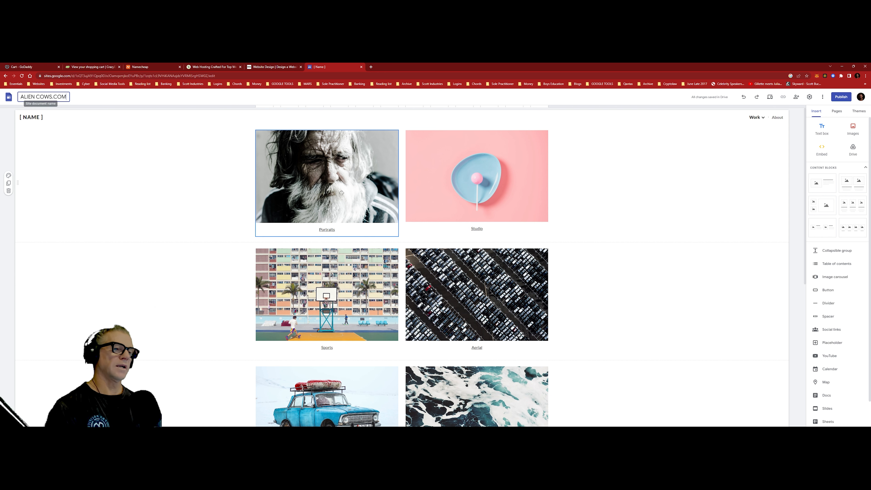
Replace the Portraits image with the uploaded dairy cow picture from the cows folder on the Desktop
click(297, 178)
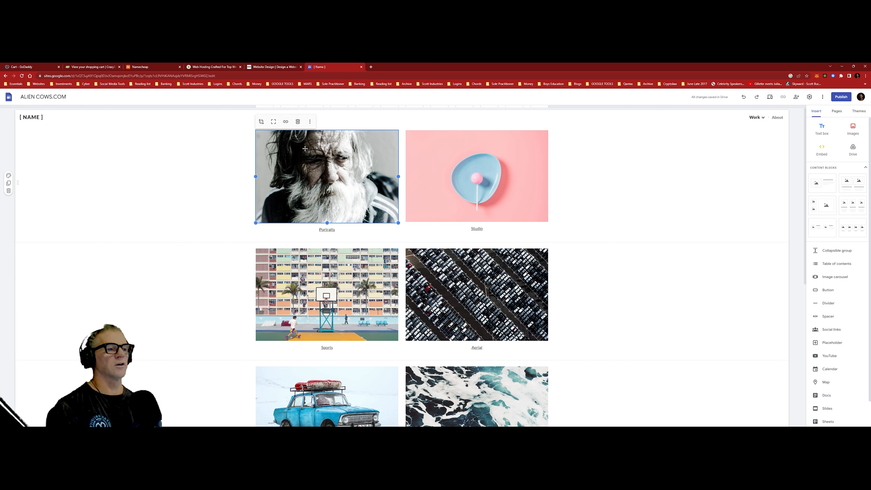
click(310, 121)
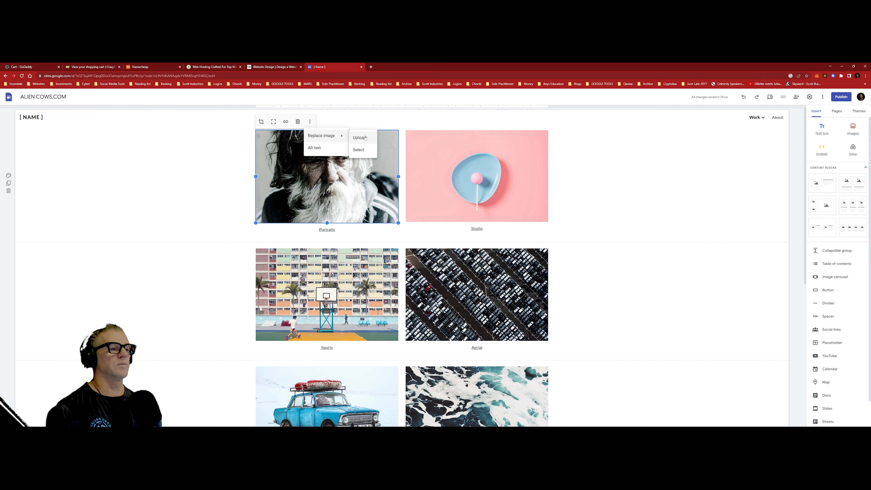
click(359, 137)
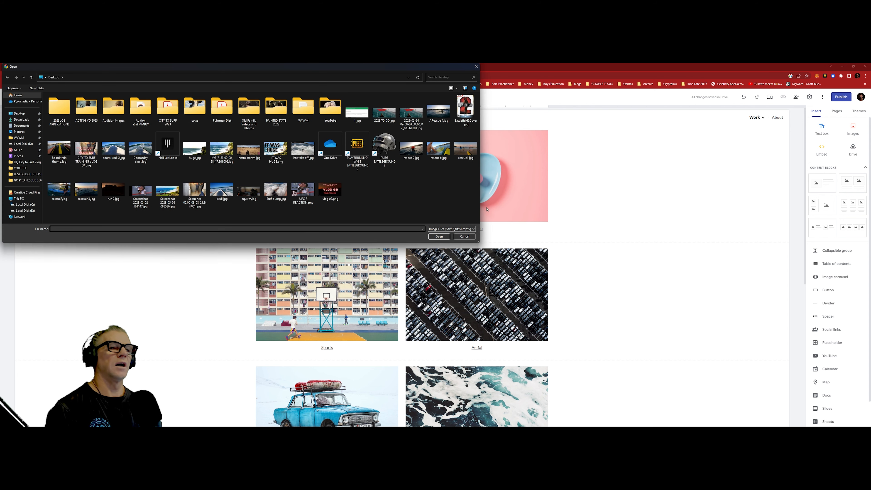
double_click(196, 117)
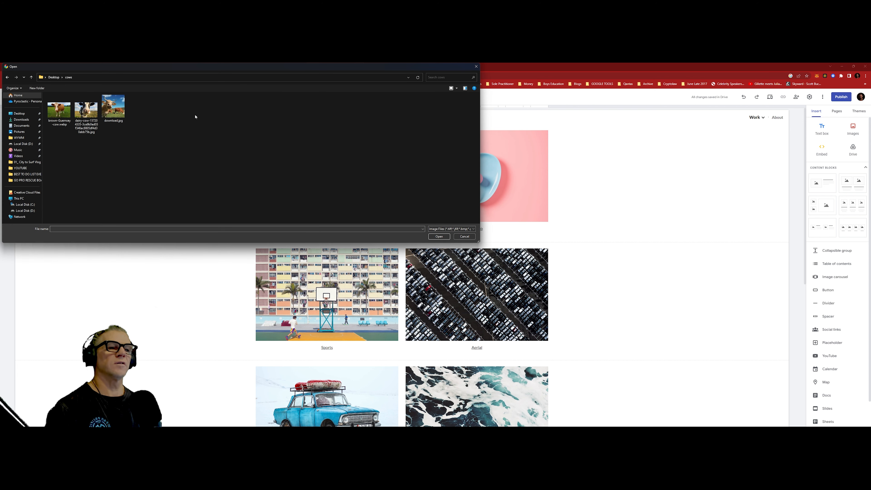
click(86, 110)
click(439, 236)
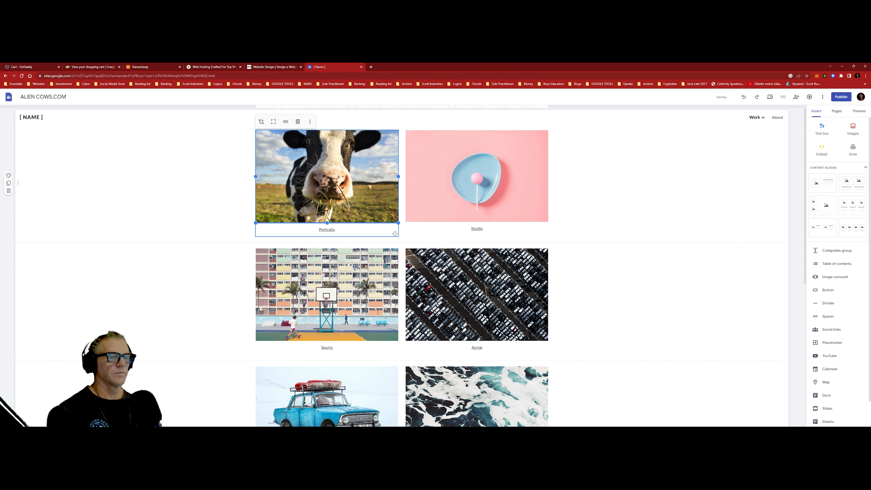
Enlarge the Studio lollipop image within its crop frame
double_click(456, 205)
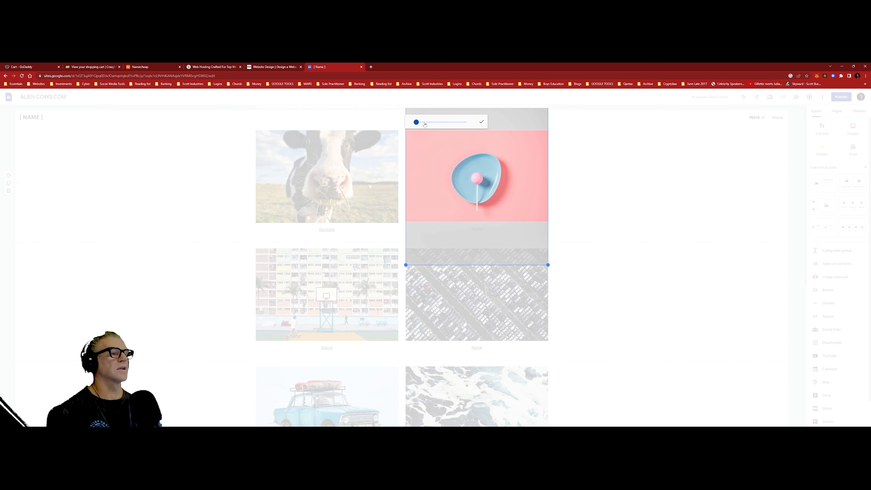
drag(418, 123, 429, 123)
click(730, 198)
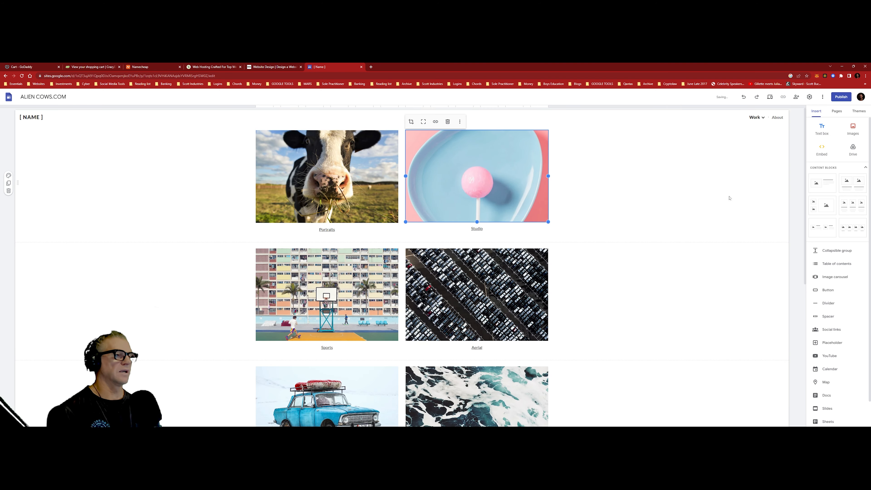
Replace the Studio image by uploading download.jpg from the cows folder
click(459, 122)
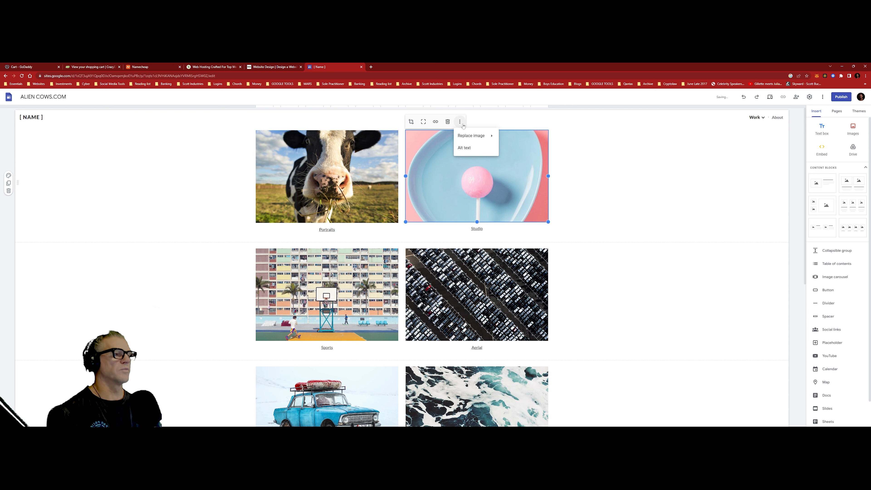
mouse_move(475, 136)
click(510, 137)
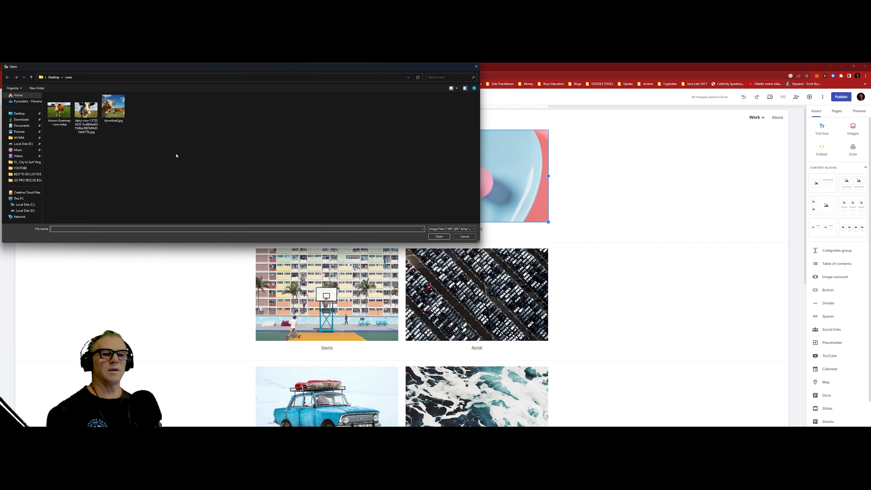
click(113, 109)
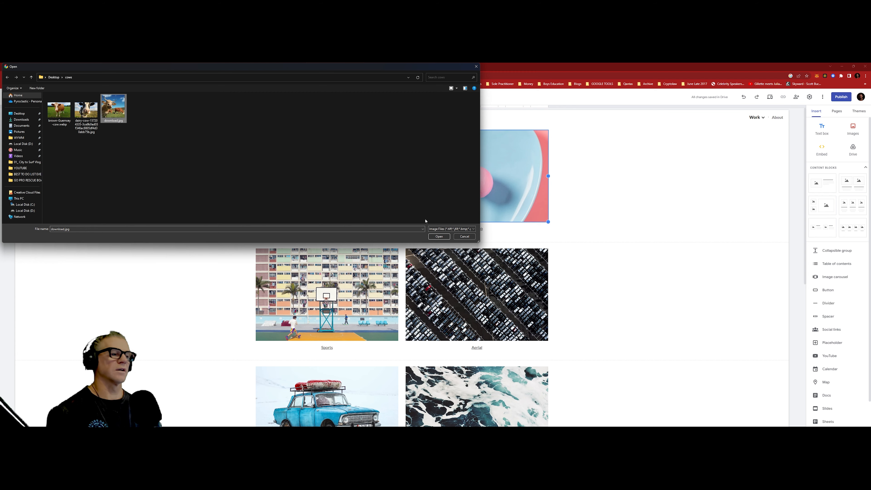
click(439, 236)
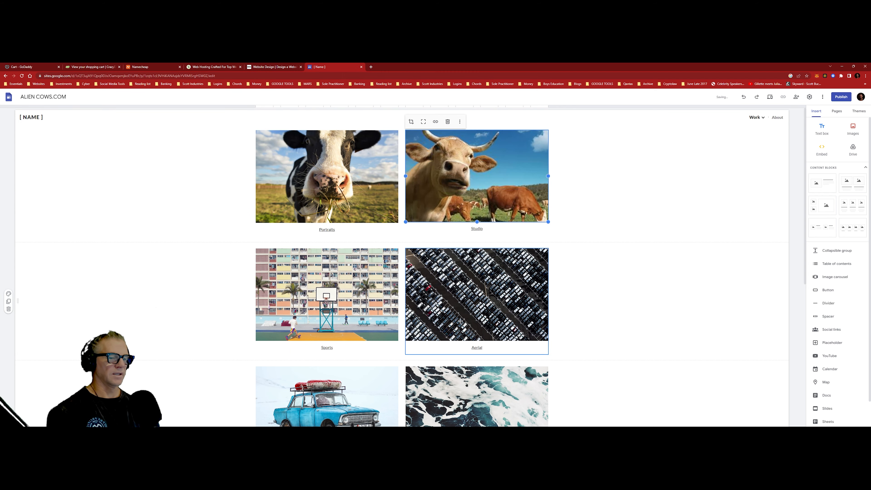
Look through the remaining portfolio images, and open the footer with its contact placeholders for editing without changing it
scroll(460, 320, down, 8)
scroll(373, 319, up, 8)
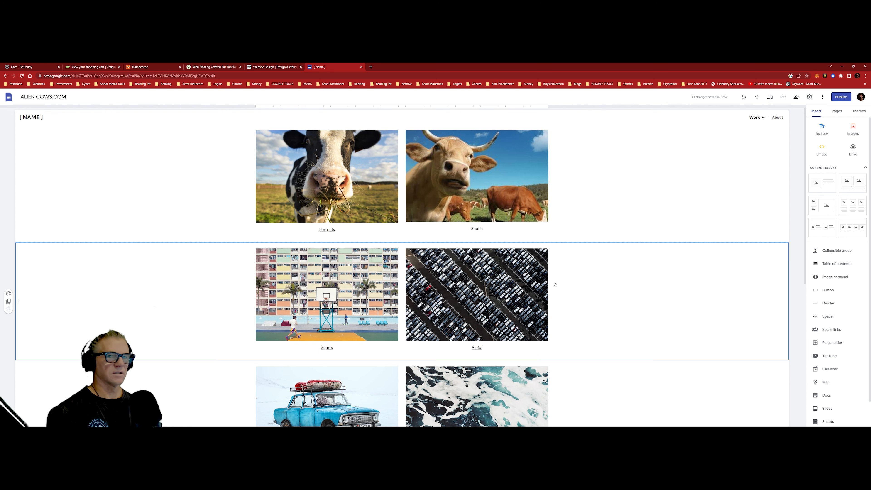
scroll(289, 274, down, 5)
scroll(289, 274, up, 5)
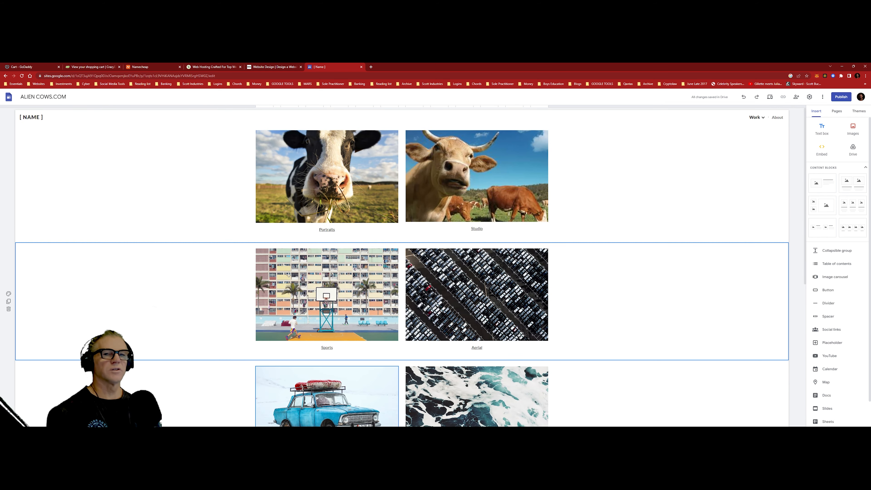
scroll(289, 275, down, 5)
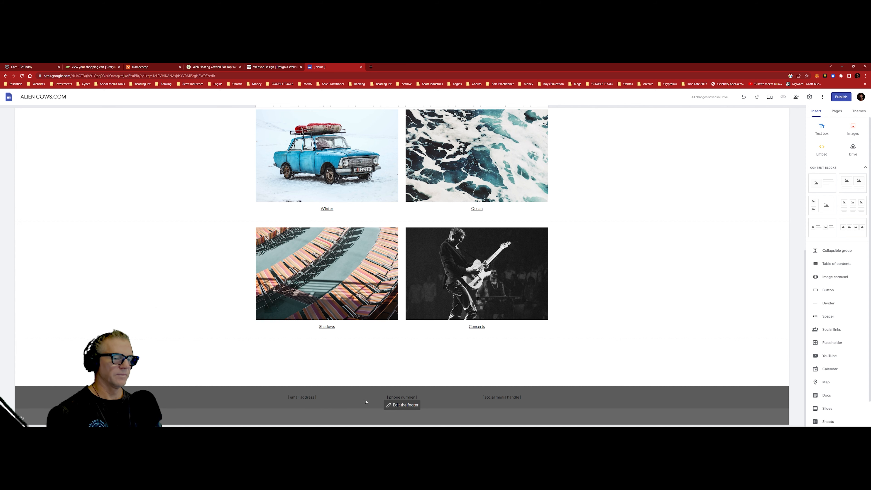
click(418, 409)
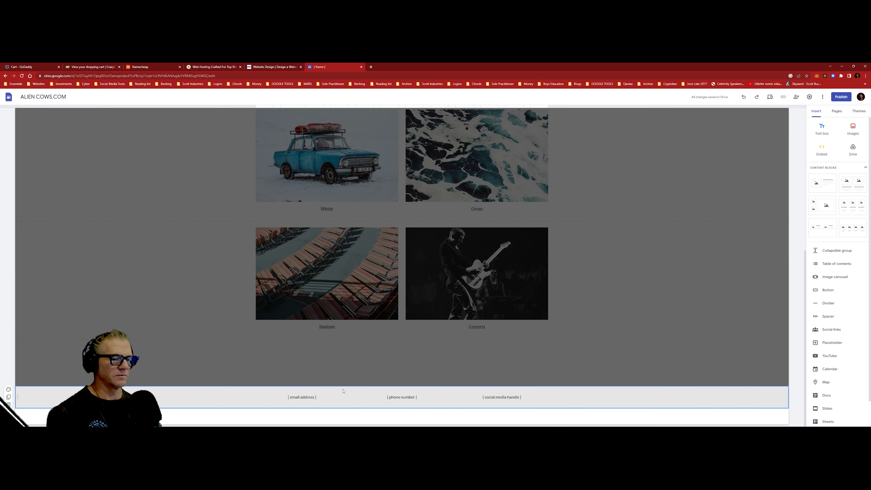
click(575, 368)
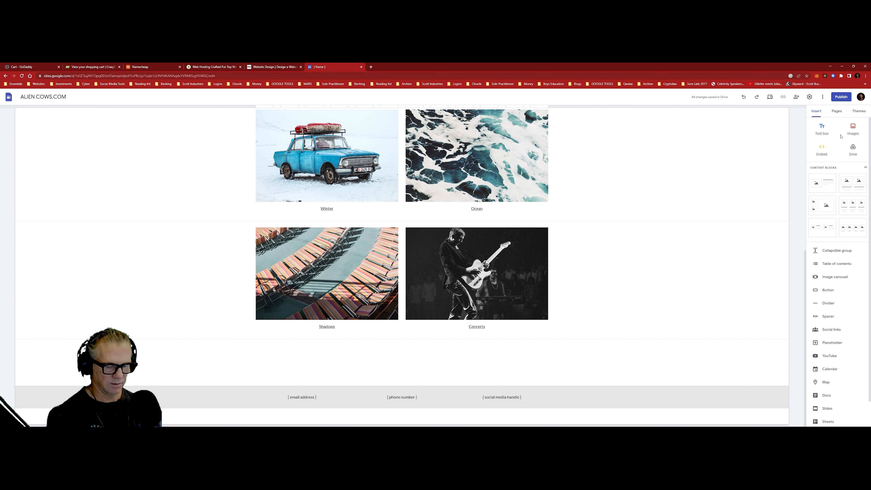
Insert a table of contents above the first row of images
click(842, 266)
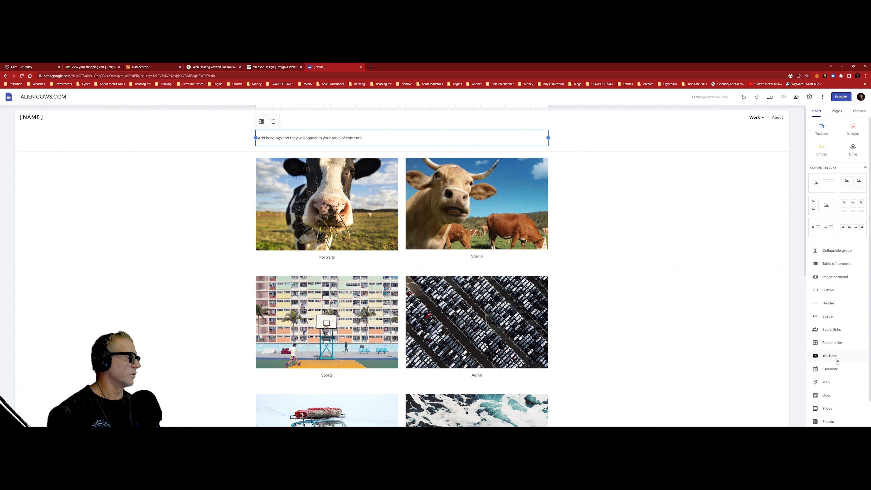
View the YouTube video search for inserting a video and close it without choosing one
click(830, 356)
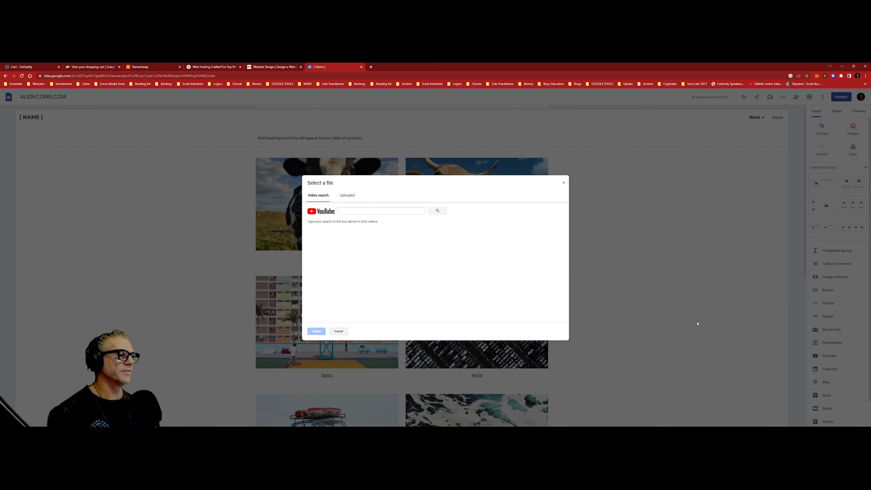
click(564, 183)
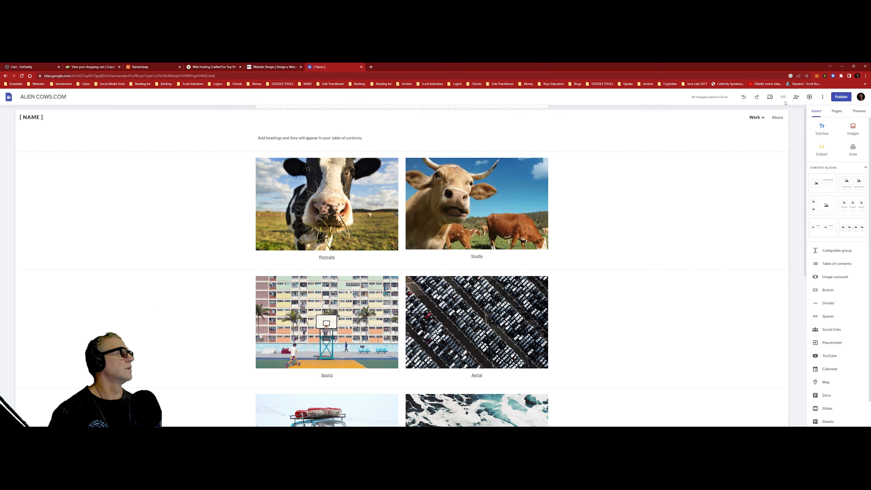
Start the custom domain setup in the site settings and choose to use a domain from a third party
click(808, 98)
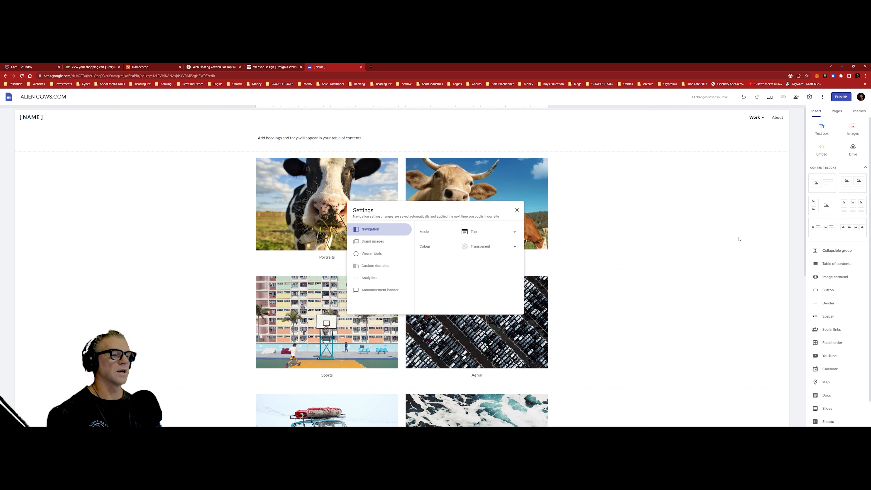
click(384, 268)
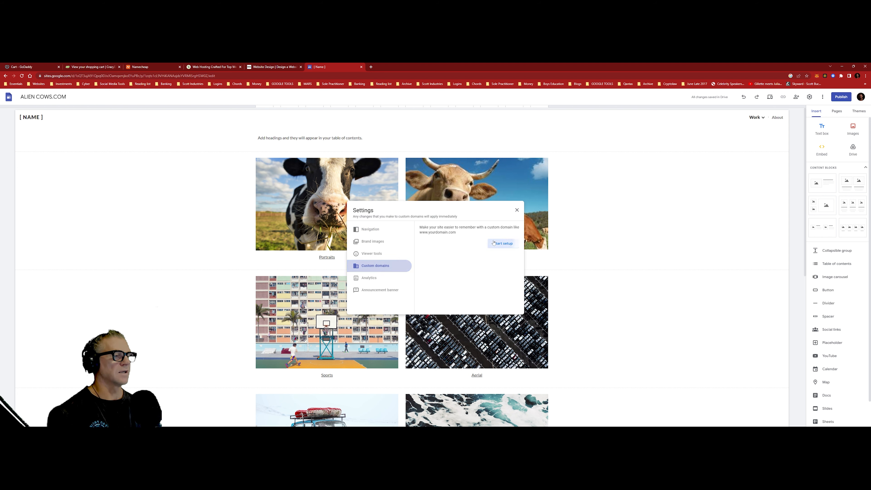
click(494, 243)
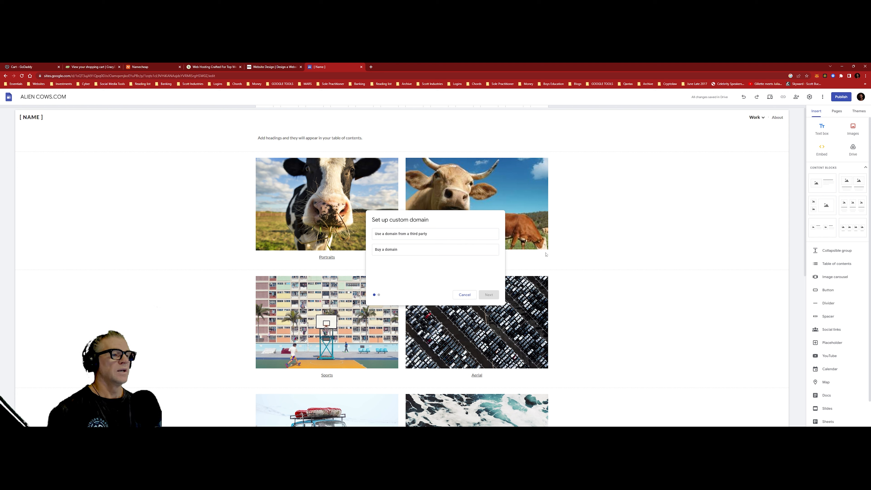
click(410, 239)
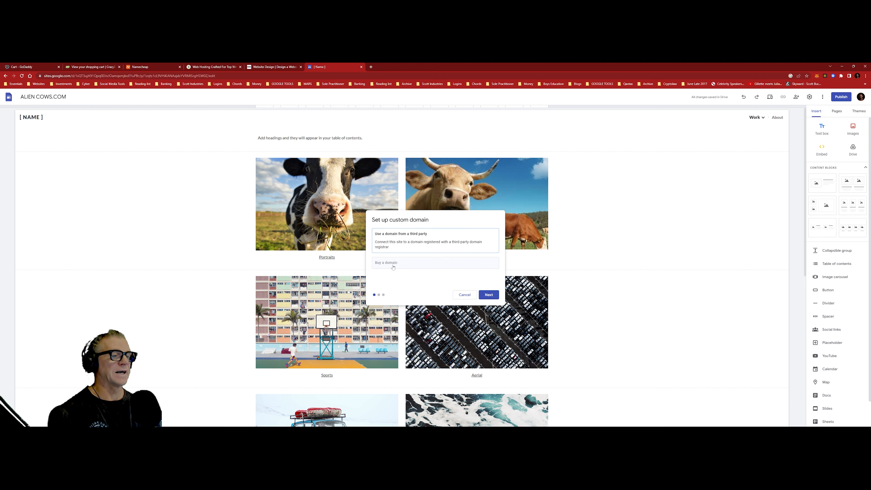